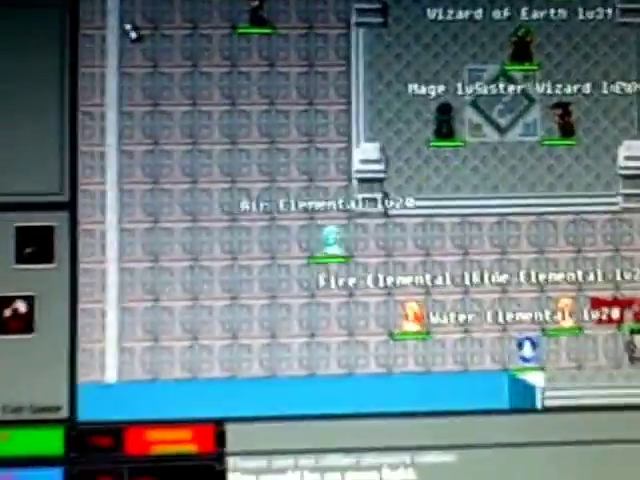
# Walk the character up through the mage hall toward the stone path across the lava
pyautogui.press('Up')
pyautogui.press('Up')
pyautogui.press('Up')
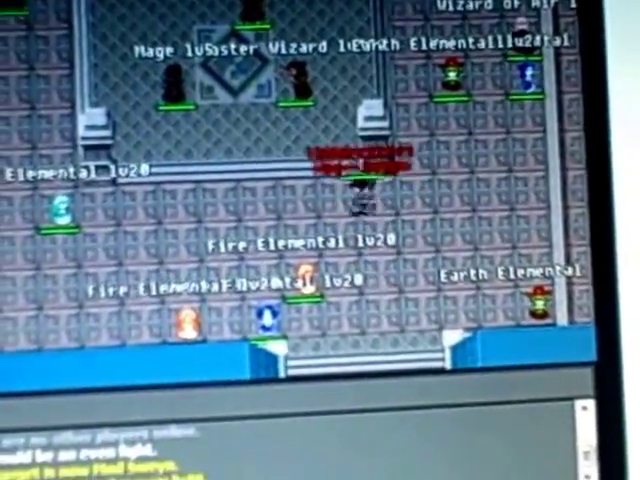